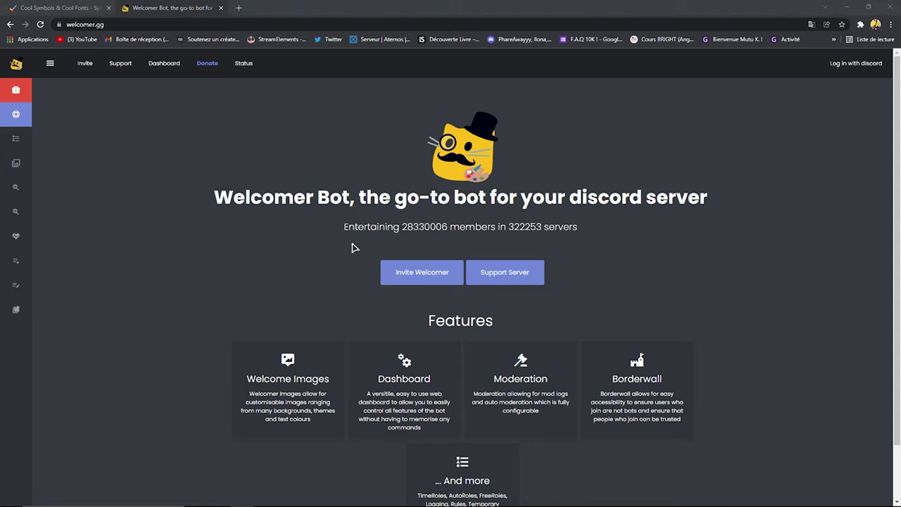
# - Review the bot's welcome messages in the MYSTIC CORP bienvenue channel in Discord and switch to the Crypto Share server
pyautogui.scroll(5, 344, 190)
pyautogui.scroll(8, 200, 94)
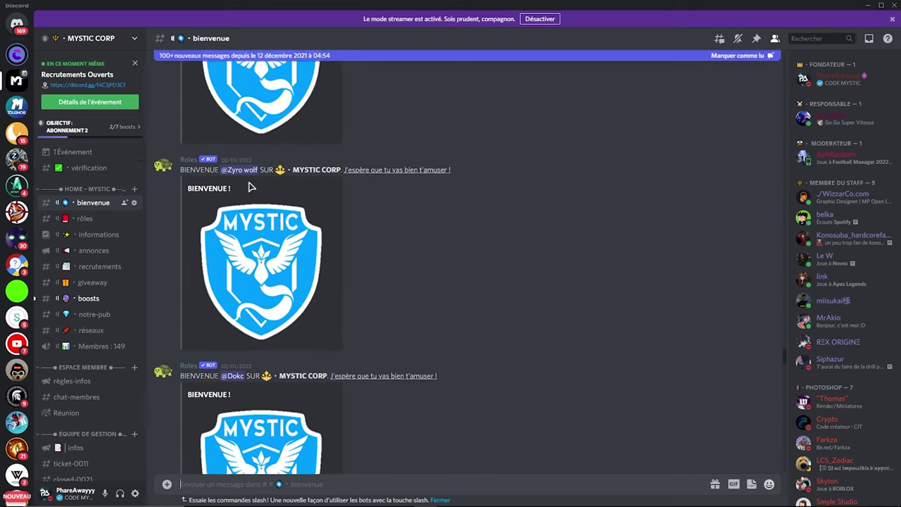
pyautogui.scroll(-15, 241, 288)
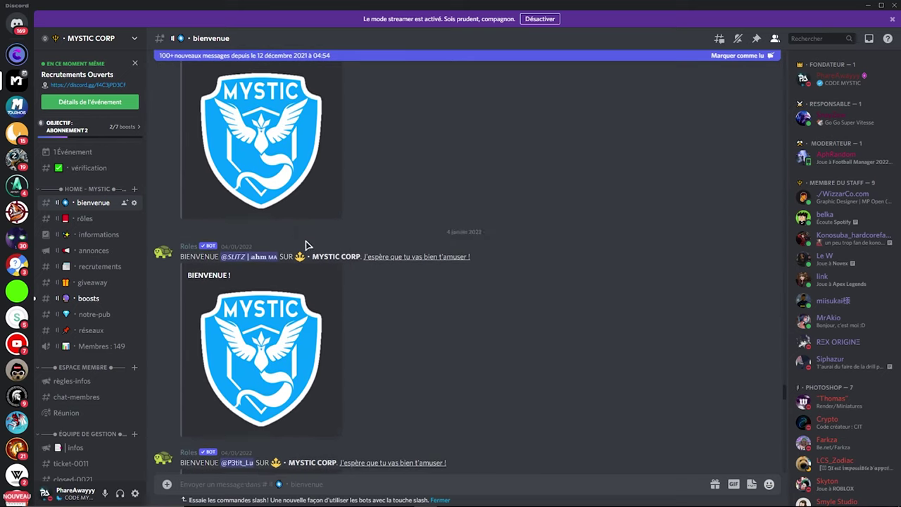
pyautogui.scroll(-10, 284, 348)
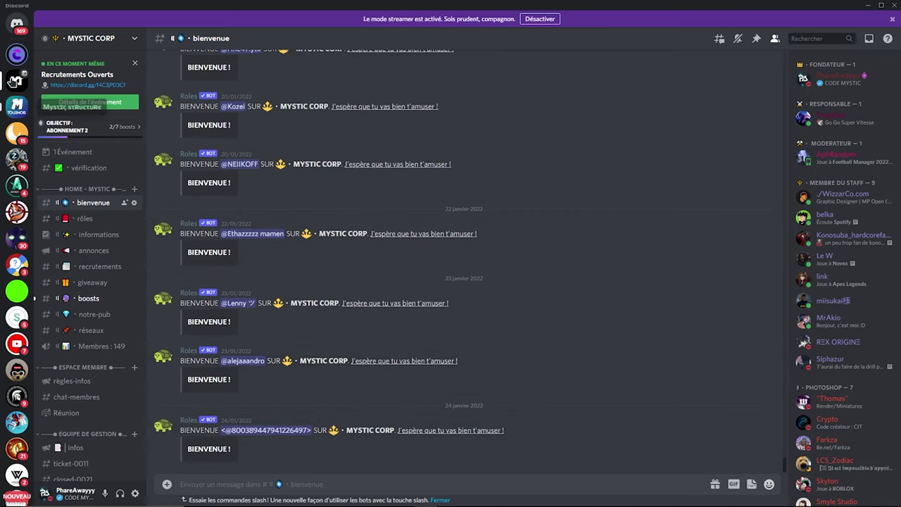
pyautogui.click(17, 54)
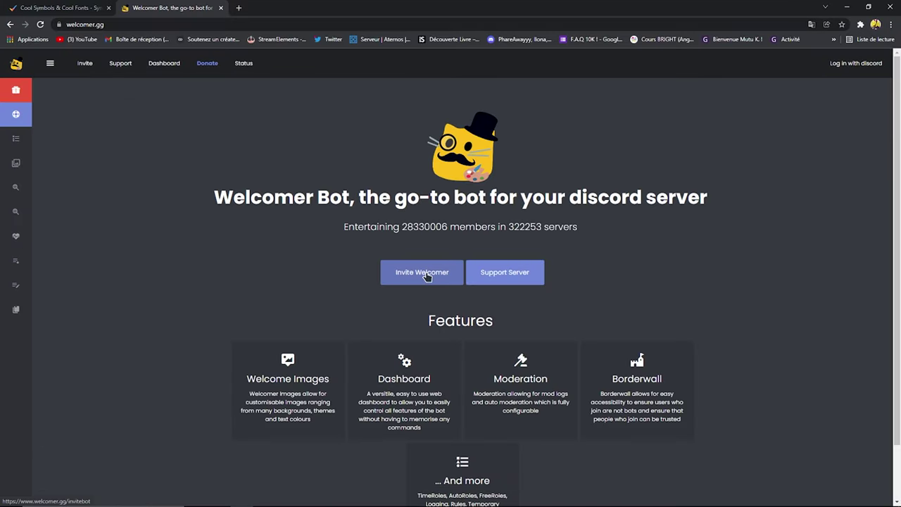
# - Invite the Welcomer bot from welcomer.gg to Crypto Share with the Administrateur permission, completing the human check
pyautogui.click(425, 274)
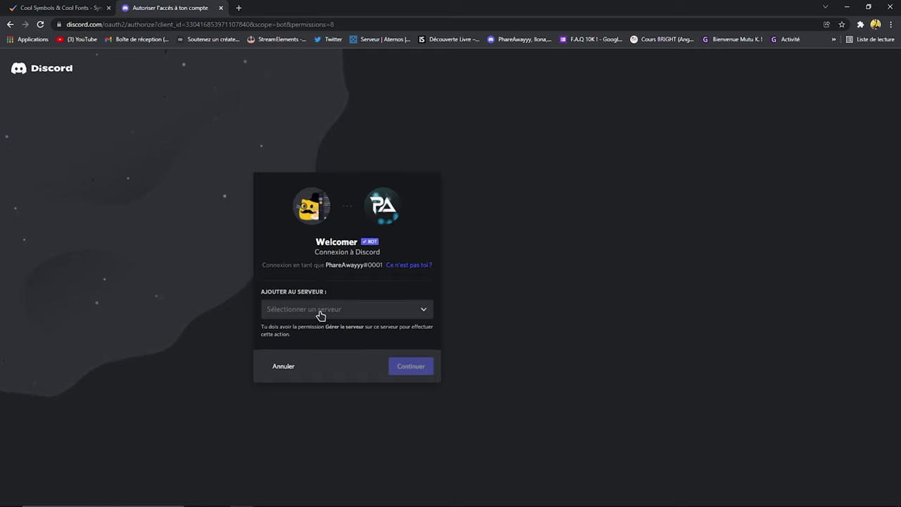
pyautogui.click(321, 309)
pyautogui.click(324, 331)
pyautogui.click(410, 366)
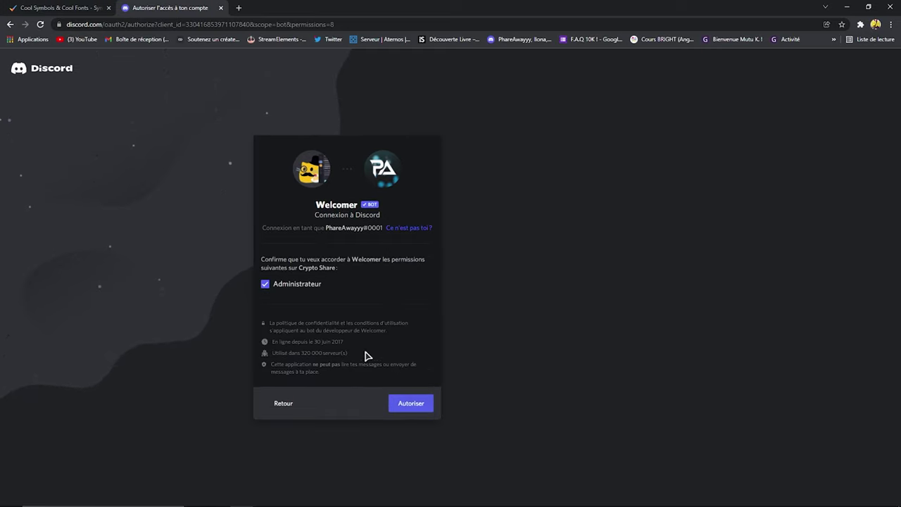
pyautogui.click(406, 407)
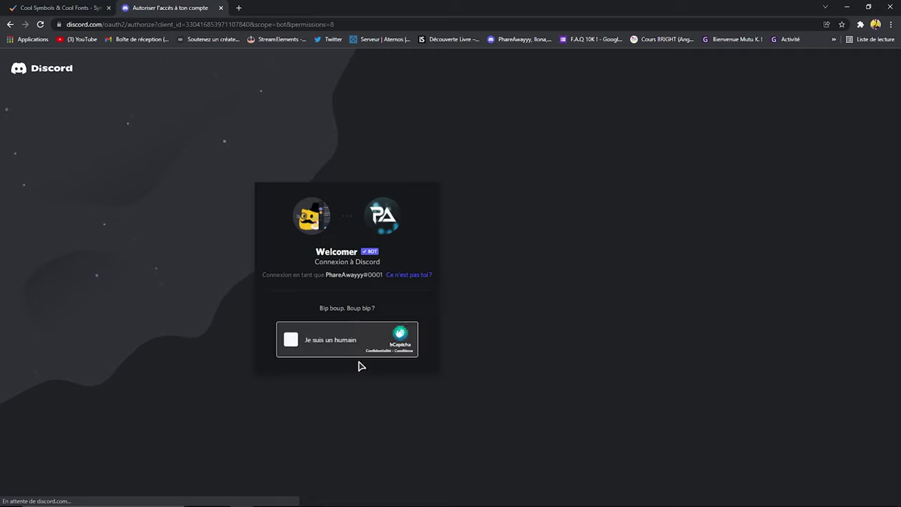
pyautogui.click(290, 342)
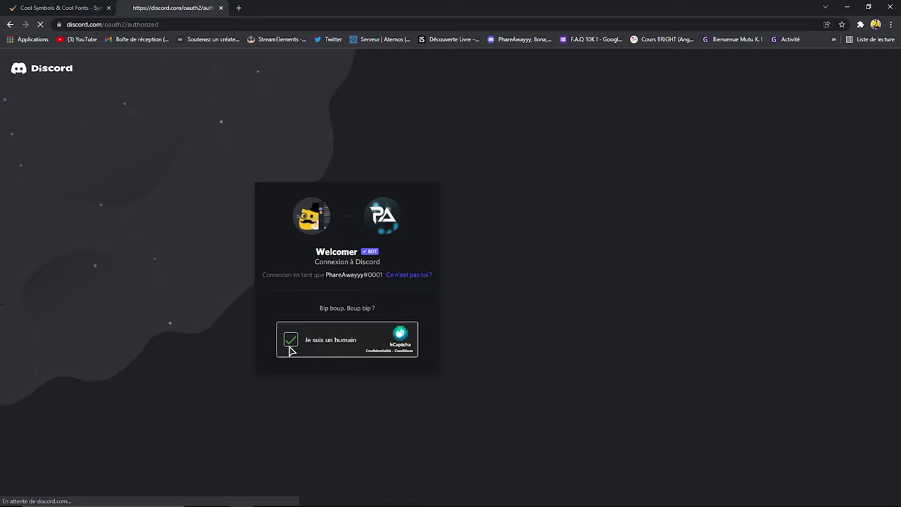
pyautogui.click(220, 8)
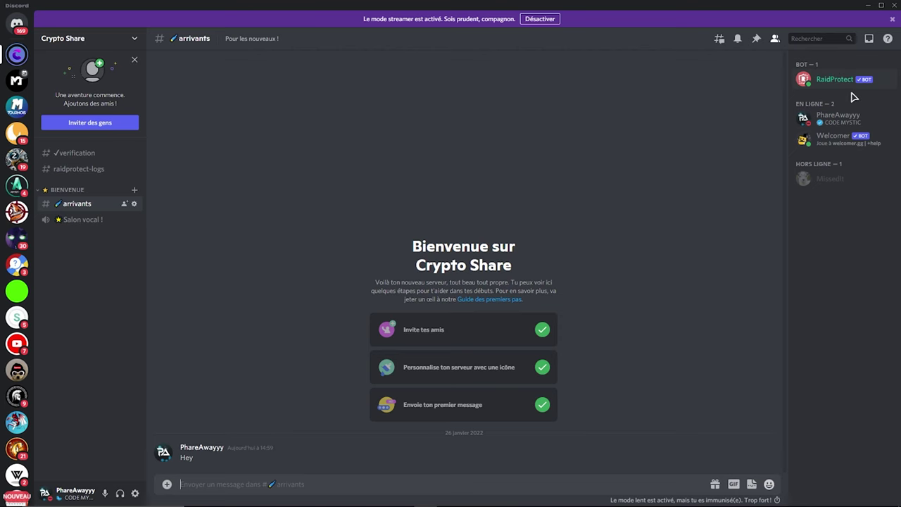
# - Assign the BOT role to the Welcomer bot in the Crypto Share member list in Discord
pyautogui.rightClick(833, 143)
pyautogui.moveTo(768, 333)
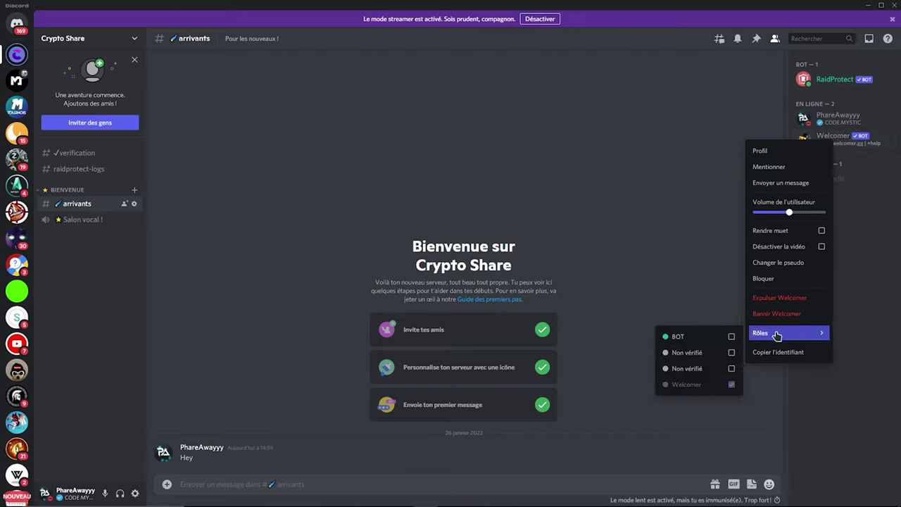
pyautogui.click(733, 337)
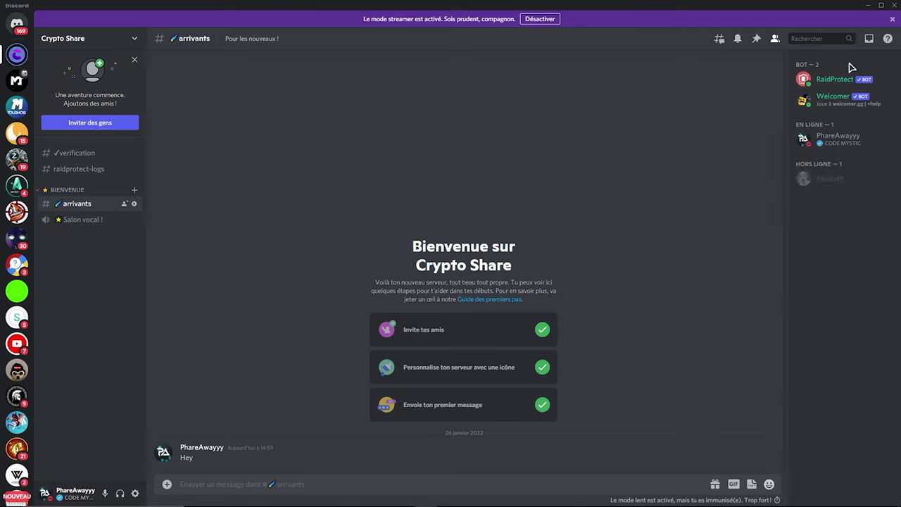
# - Select the Crypto Share server in the welcomer.gg dashboard in the browser and open its bot settings
pyautogui.hotkey('alt', 'Tab')
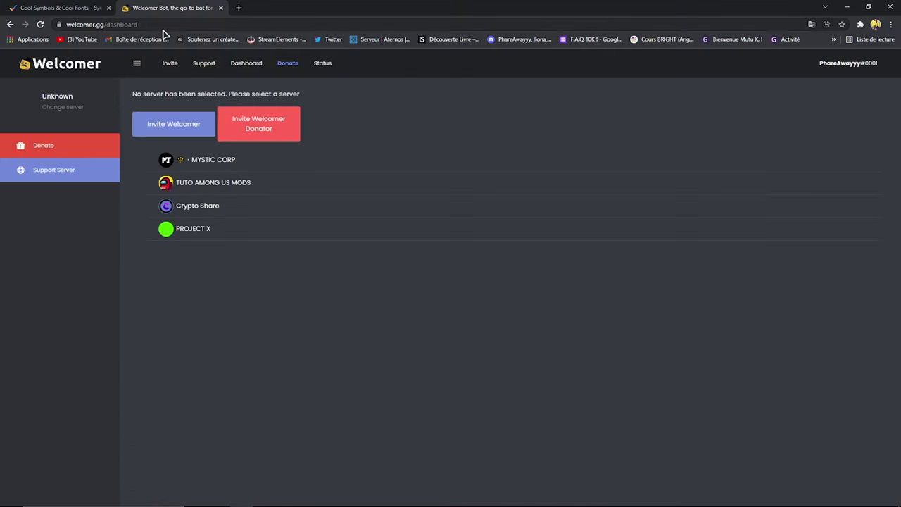
pyautogui.moveTo(161, 25); pyautogui.dragTo(213, 22)
pyautogui.click(252, 188)
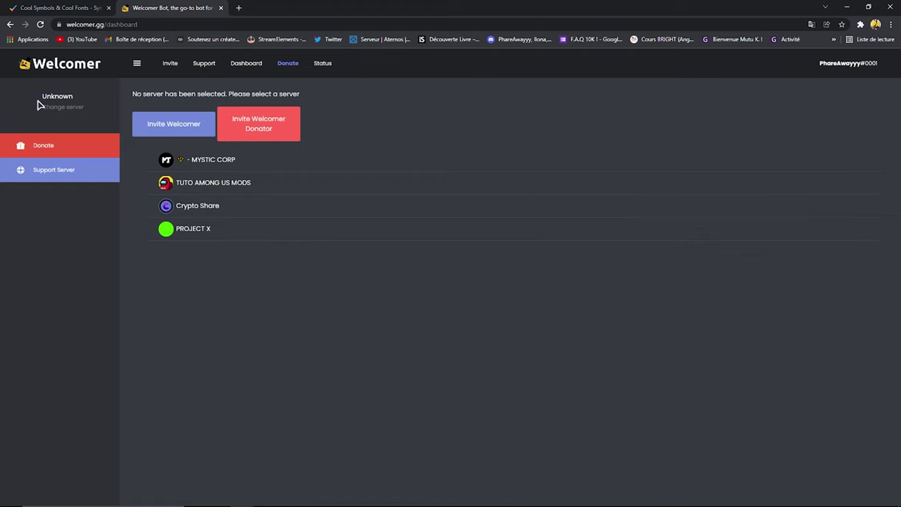
pyautogui.click(189, 209)
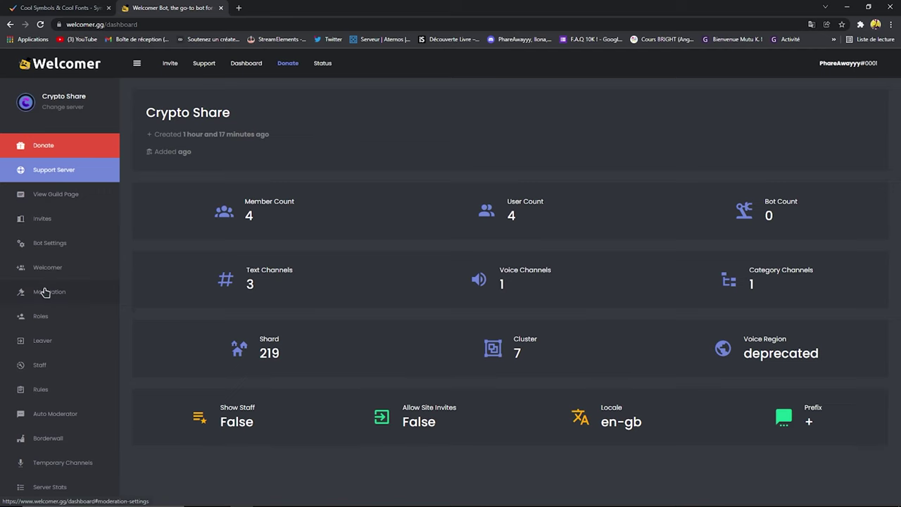
pyautogui.click(47, 249)
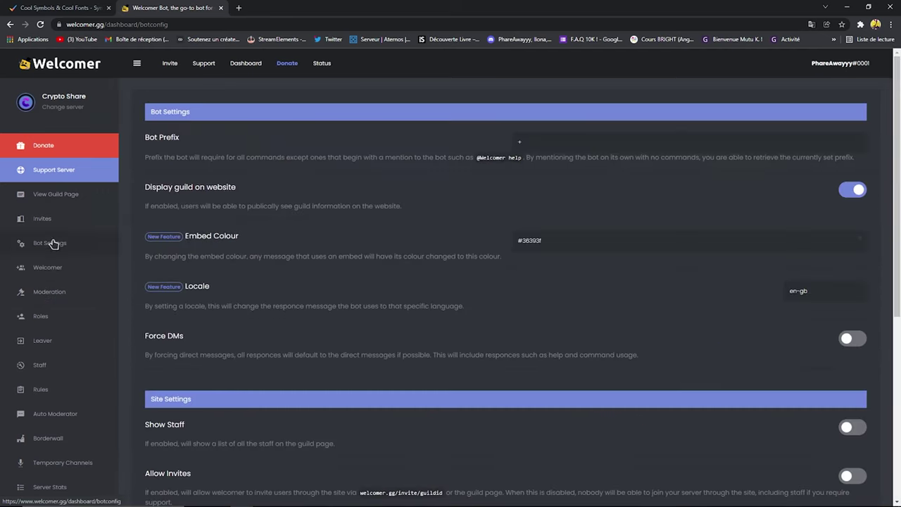
# - Examine the bot prefix, embed colour and locale options in the bot settings
pyautogui.doubleClick(520, 143)
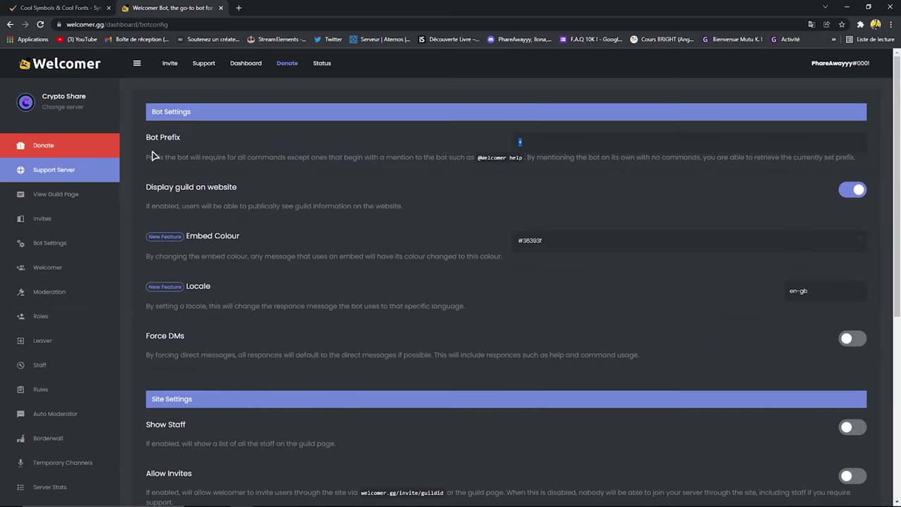
pyautogui.write('M')
pyautogui.moveTo(581, 245); pyautogui.dragTo(480, 251)
pyautogui.click(368, 247)
pyautogui.scroll(-1, 279, 273)
pyautogui.click(805, 246)
pyautogui.tripleClick(823, 245)
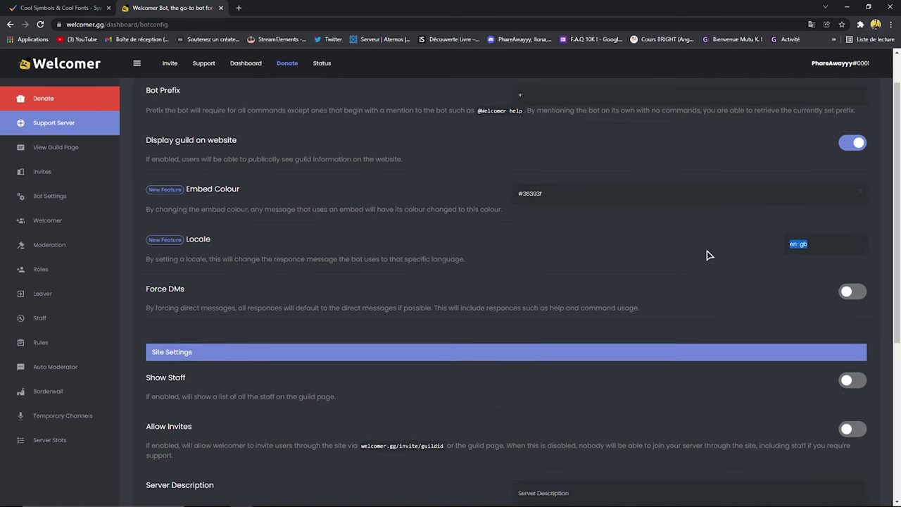
pyautogui.click(469, 263)
# - Enable Force DMs in the bot settings
pyautogui.scroll(-2, 591, 268)
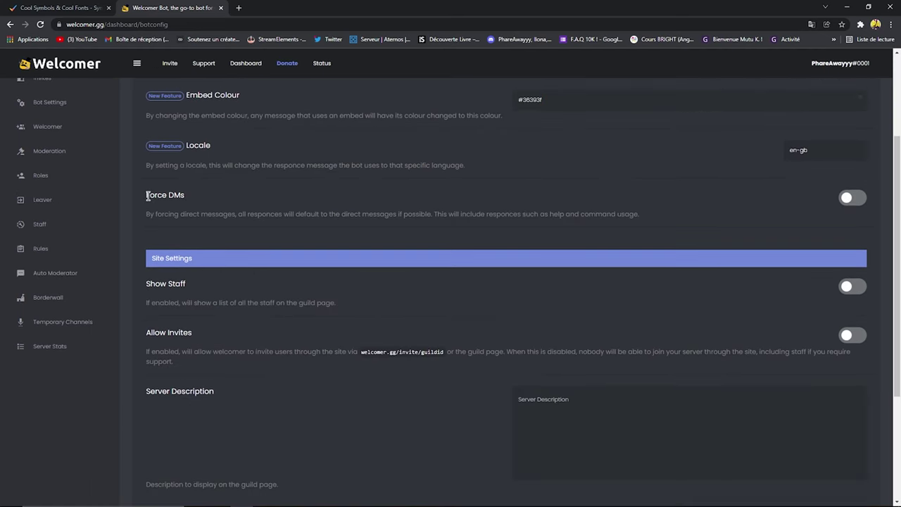
pyautogui.moveTo(148, 195); pyautogui.dragTo(754, 209)
pyautogui.click(835, 197)
pyautogui.click(849, 199)
# - Set the server description to "Salut à toi !" and save the bot settings
pyautogui.scroll(-1, 453, 284)
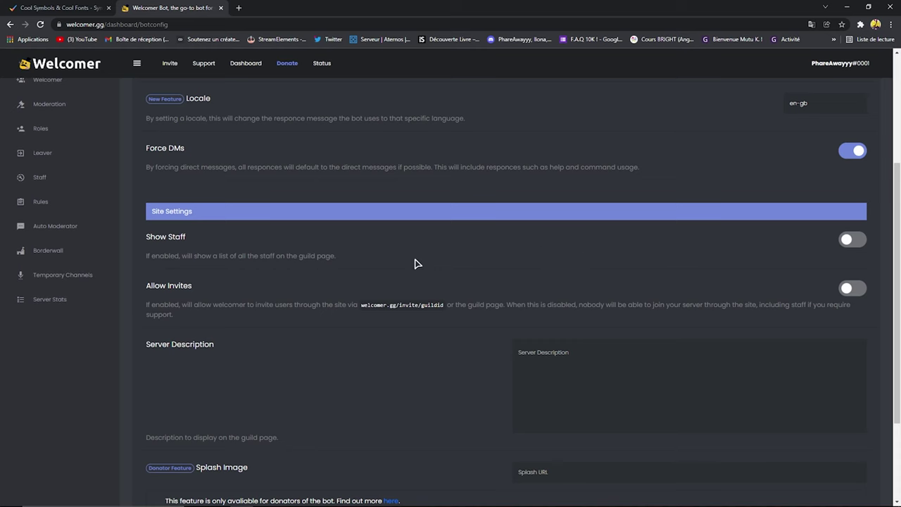
pyautogui.scroll(-3, 416, 263)
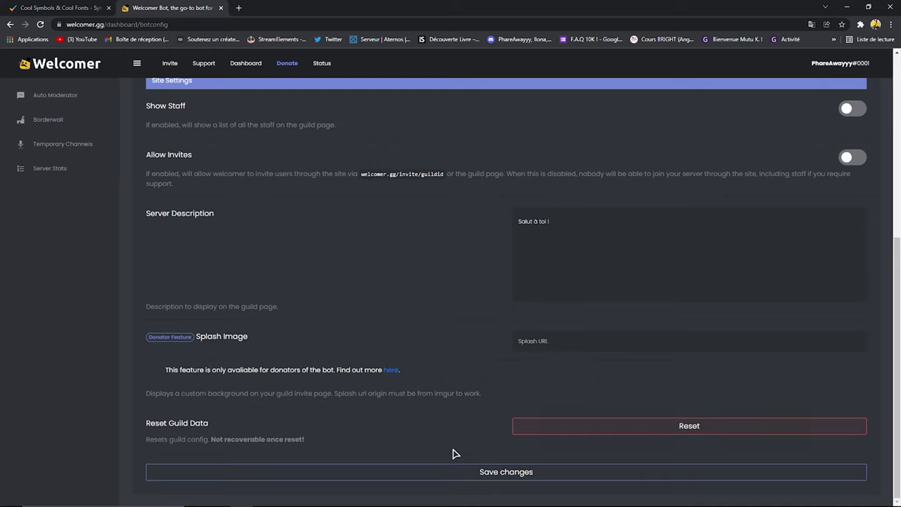
pyautogui.click(487, 471)
# - In the Welcomer general settings, set the welcome channel to arrivants, using the channel name copied from its Discord settings
pyautogui.scroll(5, 59, 177)
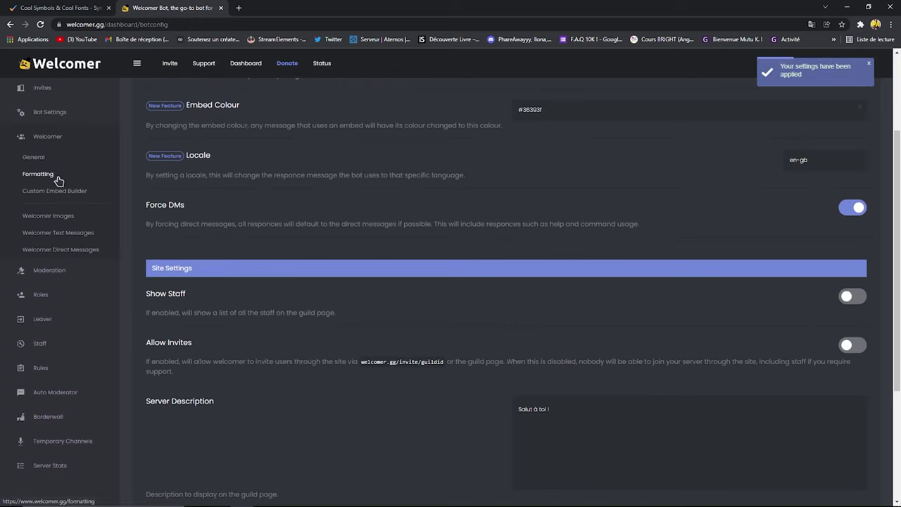
pyautogui.click(40, 161)
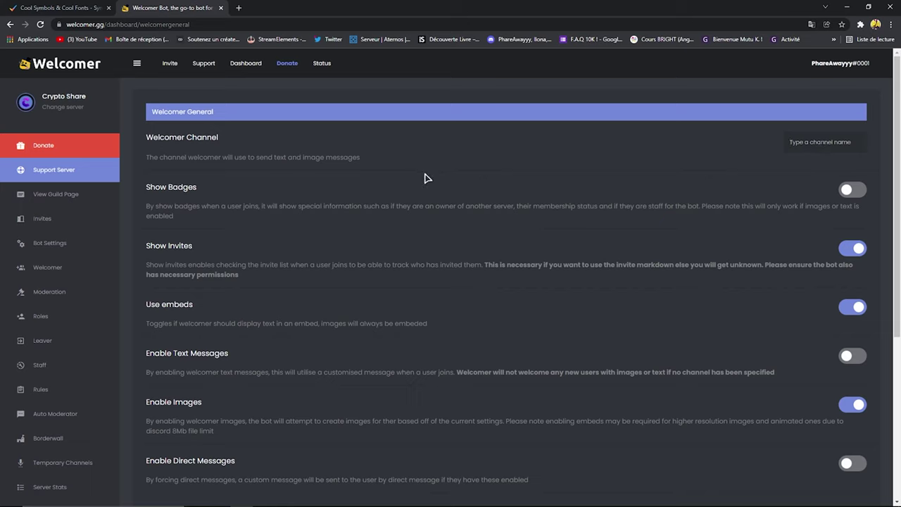
pyautogui.hotkey('alt', 'Tab')
pyautogui.click(133, 204)
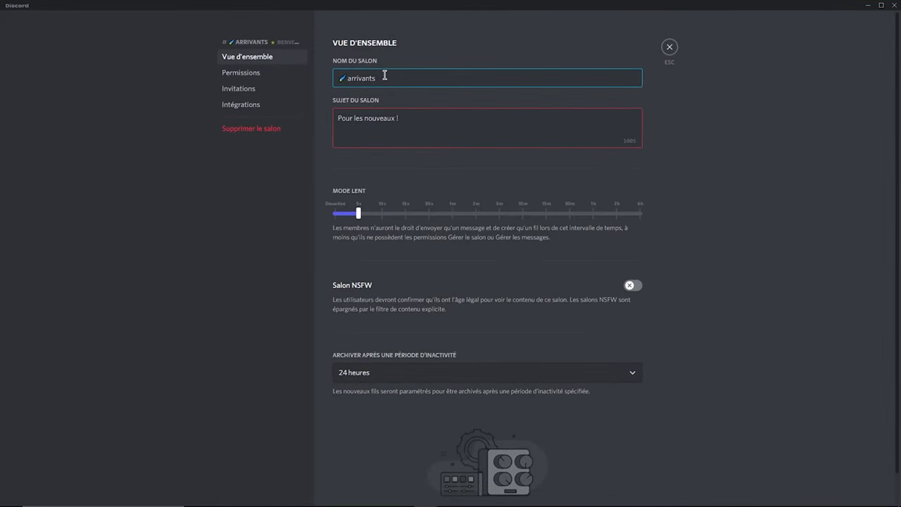
pyautogui.moveTo(385, 76); pyautogui.dragTo(261, 95)
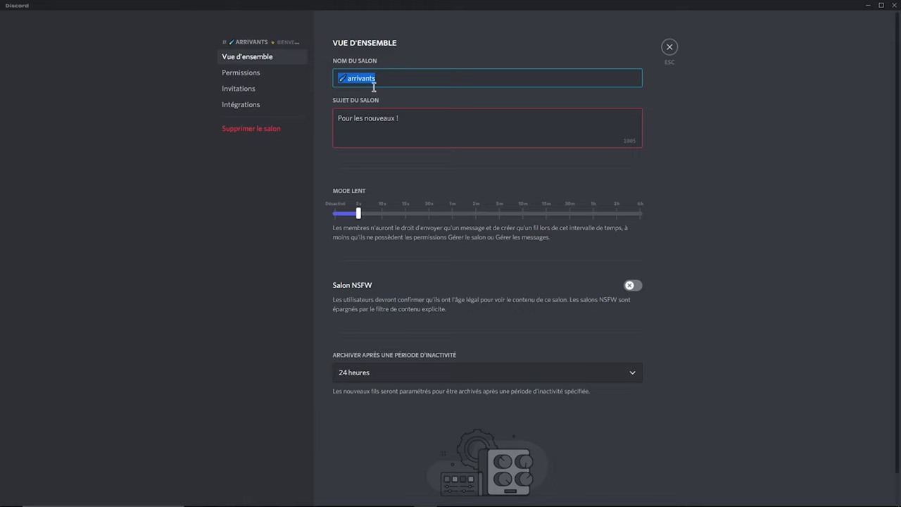
pyautogui.hotkey('alt', 'Tab')
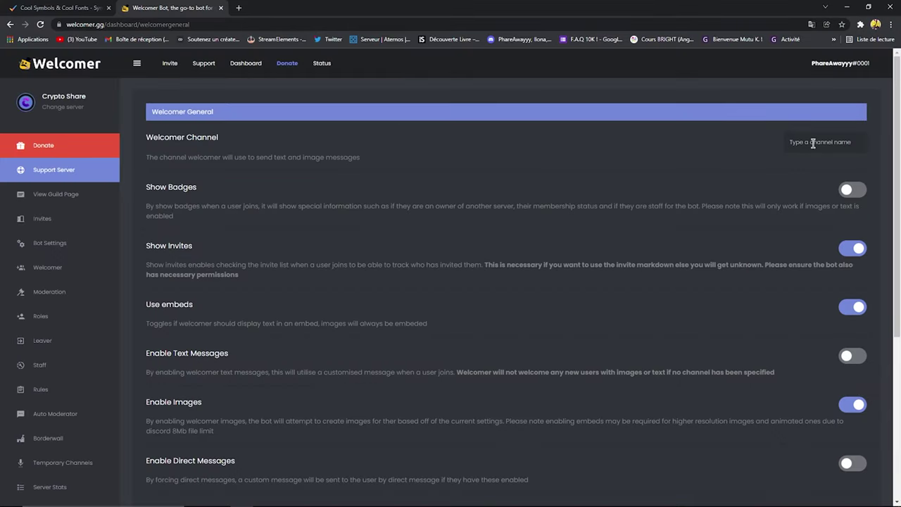
pyautogui.click(813, 143)
pyautogui.write('✓arrivants')
# - Enable Show Badges and text messages in the Welcomer general settings
pyautogui.click(854, 191)
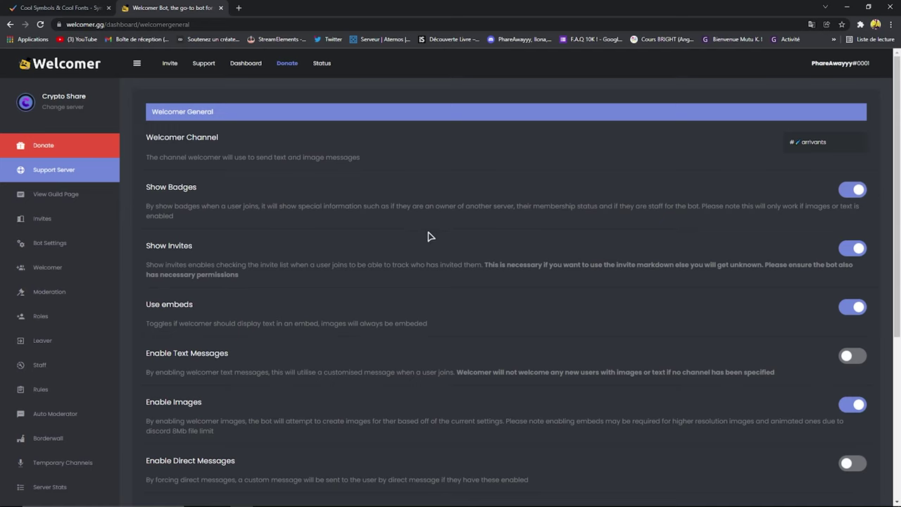
pyautogui.scroll(-1, 398, 224)
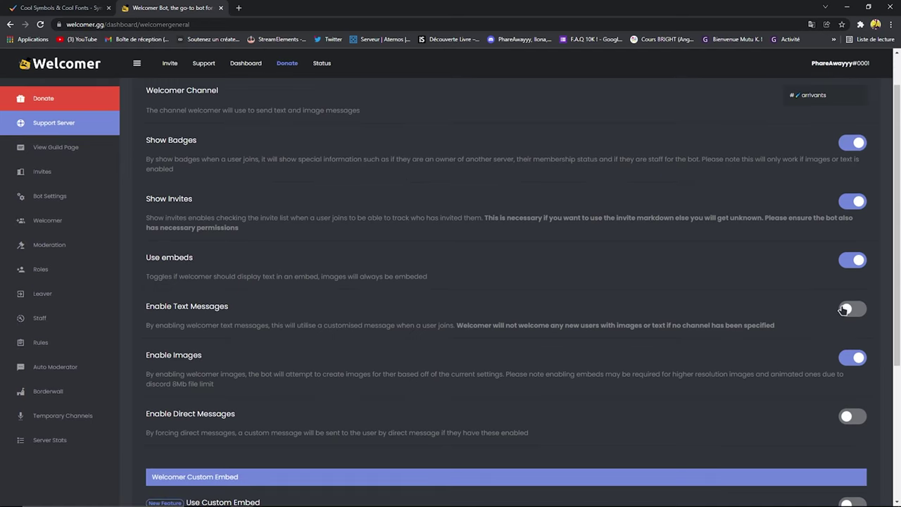
pyautogui.click(845, 309)
# - Examine the Custom Embed Data template and save the Welcomer general settings
pyautogui.scroll(-2, 561, 310)
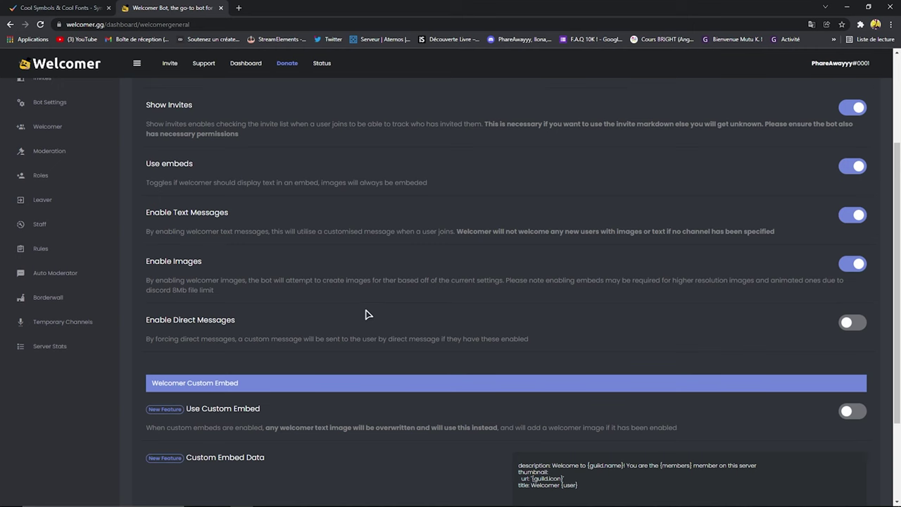
pyautogui.scroll(-3, 669, 348)
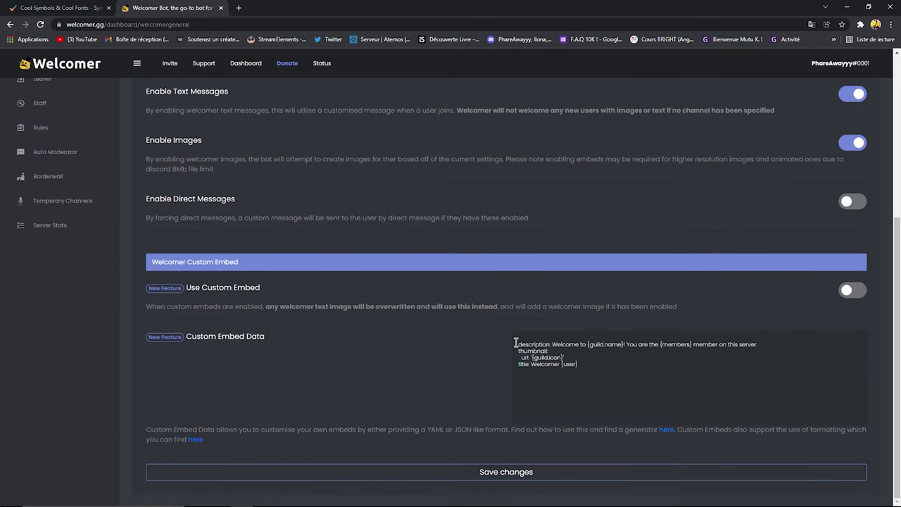
pyautogui.moveTo(515, 343); pyautogui.dragTo(706, 363)
pyautogui.click(746, 369)
pyautogui.moveTo(584, 373); pyautogui.dragTo(491, 345)
pyautogui.click(632, 305)
pyautogui.hotkey('ctrl', 'a')
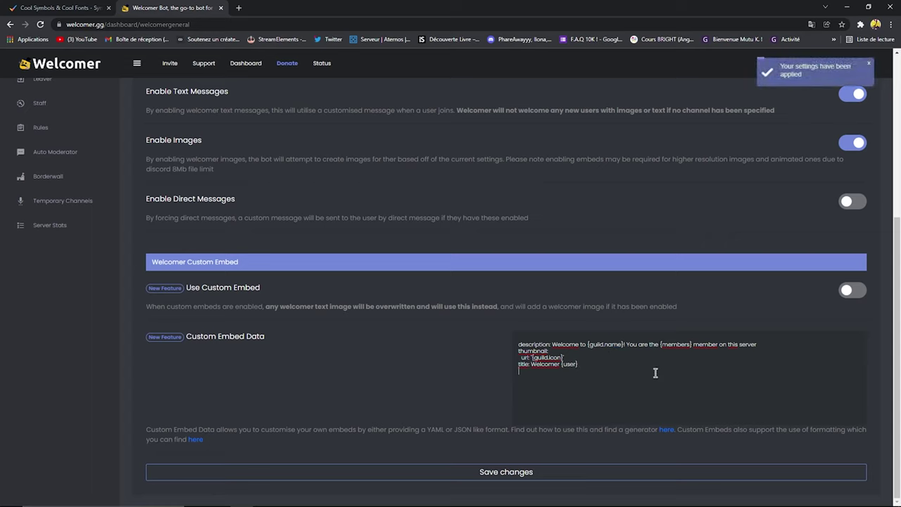
pyautogui.click(603, 366)
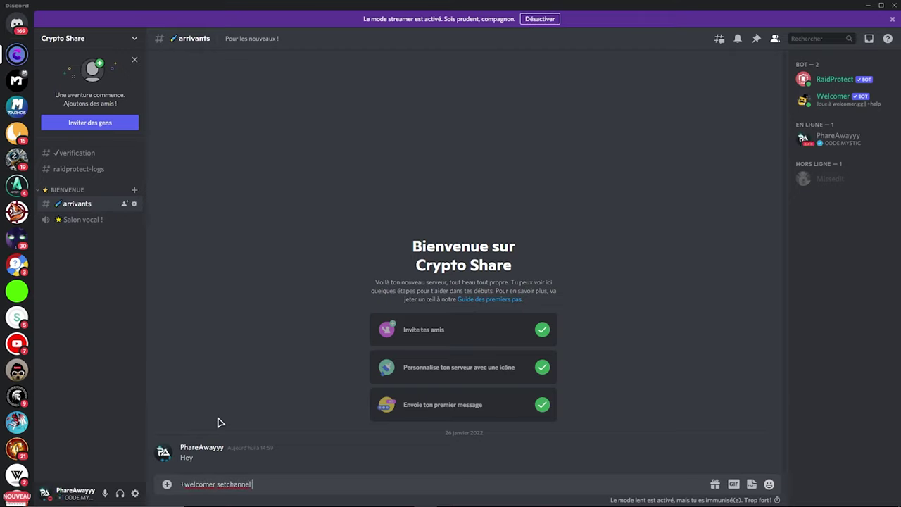
# - Send the command "+welcomer setchannel #arrivants" in the arrivants channel in Discord
pyautogui.write('#arrivants')
pyautogui.press('Return')
pyautogui.press('Return')
# - Send the "+welcomer" command and review the subcommands in the bot's usage message
pyautogui.moveTo(399, 457); pyautogui.dragTo(456, 459)
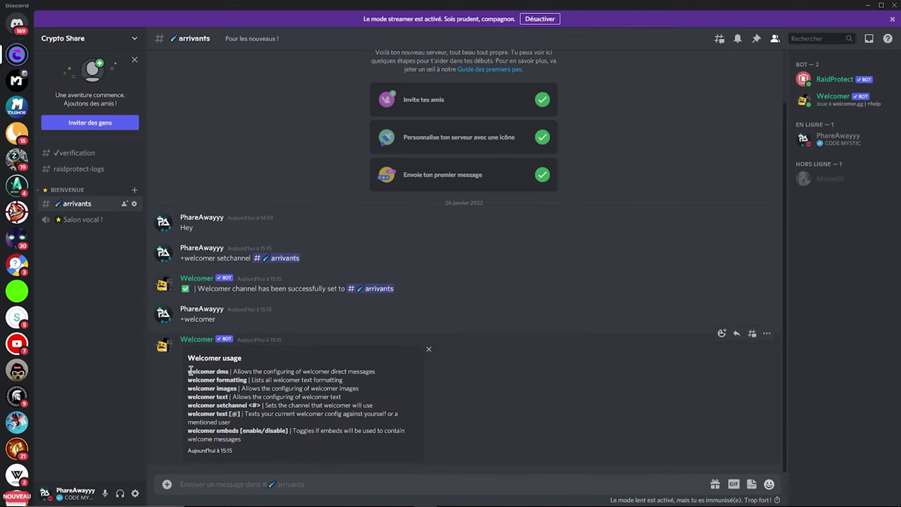
pyautogui.moveTo(190, 371); pyautogui.dragTo(266, 430)
pyautogui.click(267, 431)
# - Send "+welcomer test" mentioning your own account and check the welcome message and image the bot posts
pyautogui.write('+welcomer')
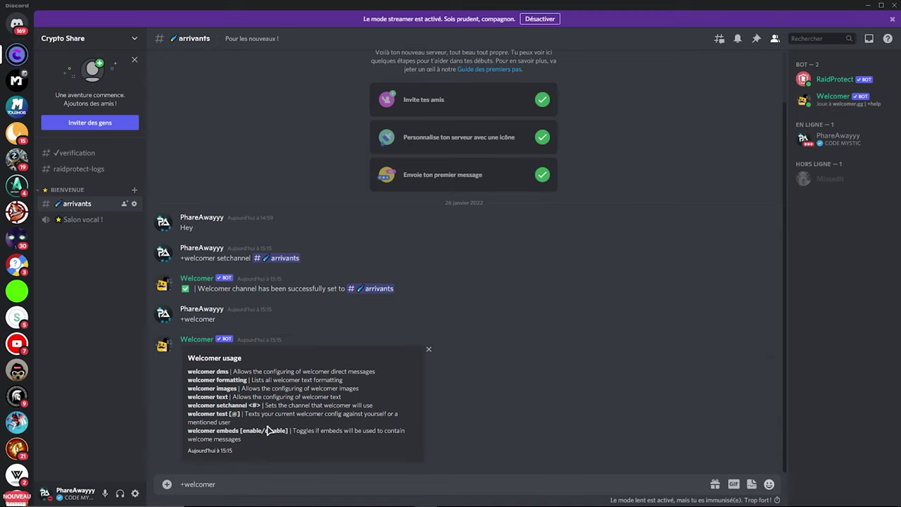
pyautogui.write(' test @Ph')
pyautogui.press('Tab')
pyautogui.press('Return')
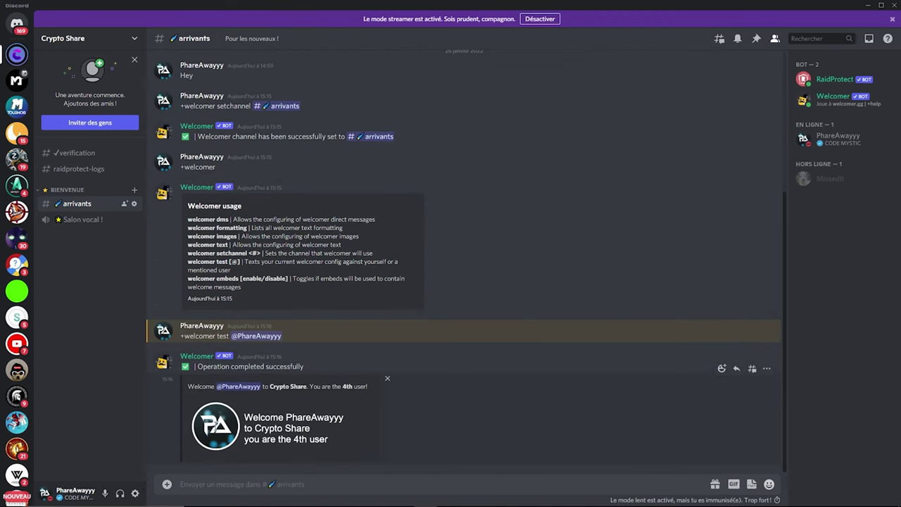
pyautogui.moveTo(275, 436); pyautogui.dragTo(469, 442)
pyautogui.click(468, 443)
# - Switch to the Welcomer dashboard and change the Custom Embed Data description to "Bienvenue à {guild.name}! Tu es le {members} membre sur ce serveur"
pyautogui.hotkey('alt', 'Tab')
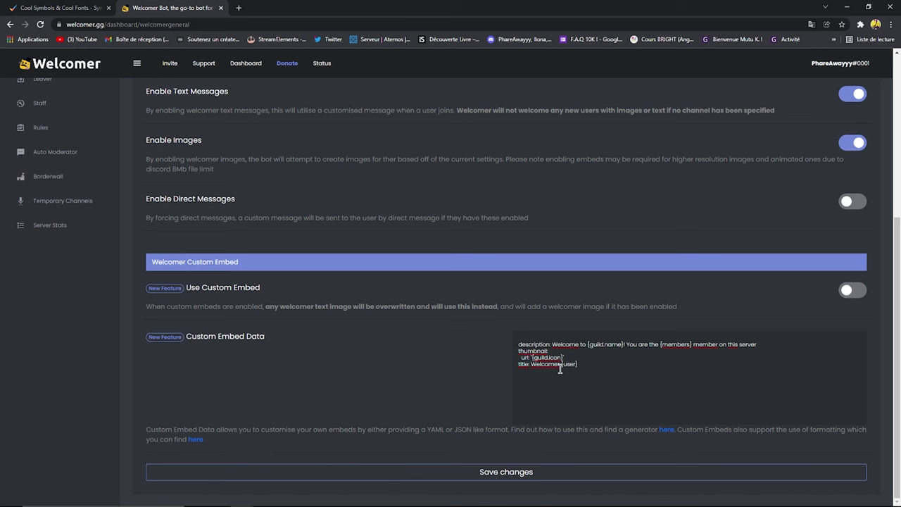
pyautogui.moveTo(551, 345); pyautogui.dragTo(584, 347)
pyautogui.write('Bienvenue à')
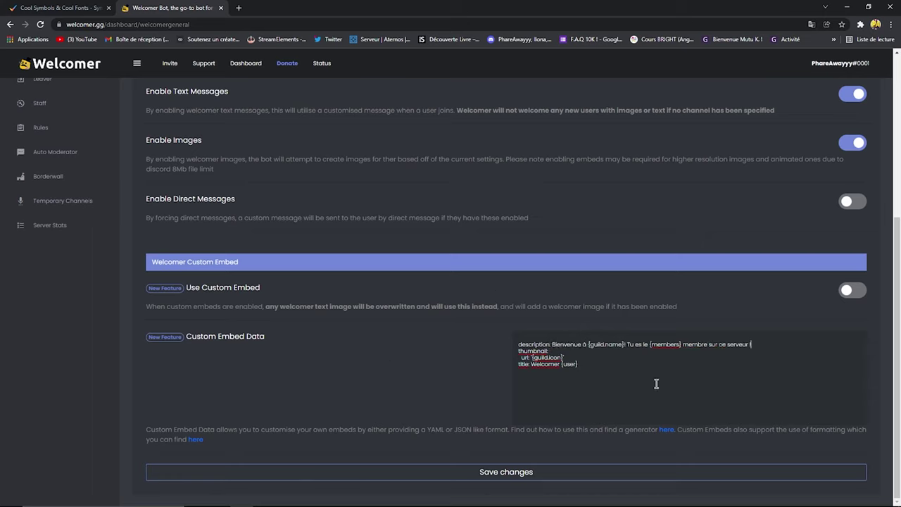
# - Replace the word "Welcomer" in the Custom Embed Data title with "Bienvenue" and save the changes
pyautogui.moveTo(760, 343); pyautogui.dragTo(586, 367)
pyautogui.doubleClick(544, 364)
pyautogui.write('Bienvenue')
pyautogui.click(510, 475)
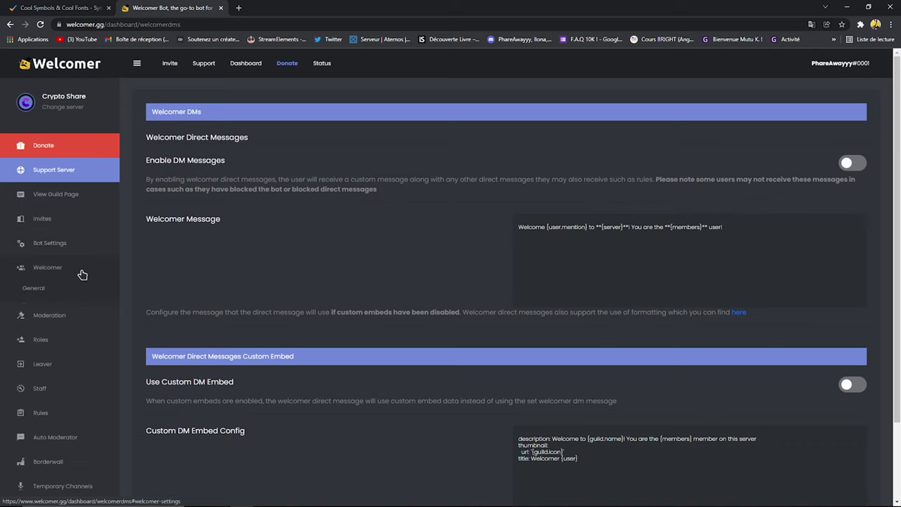
# - Open the Welcomer Direct Messages settings, review the welcome message and Custom DM Embed Config, and save the page
pyautogui.click(63, 267)
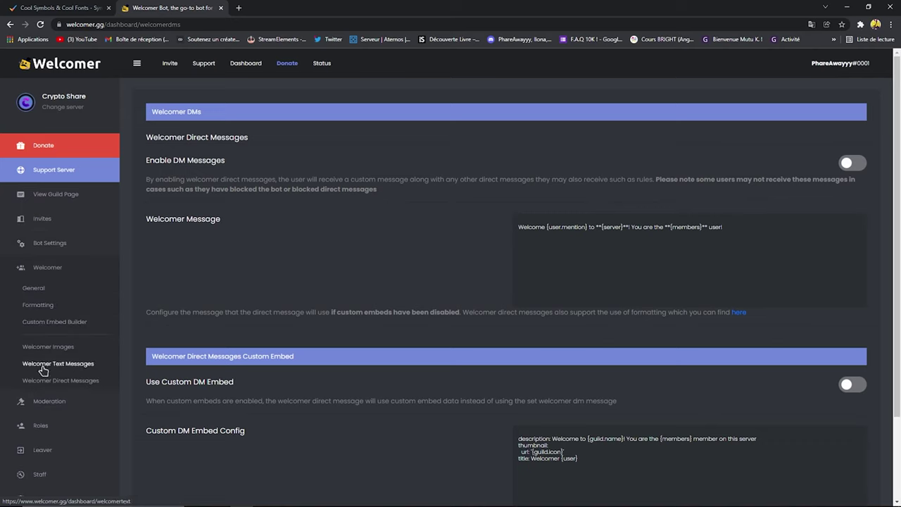
pyautogui.click(73, 382)
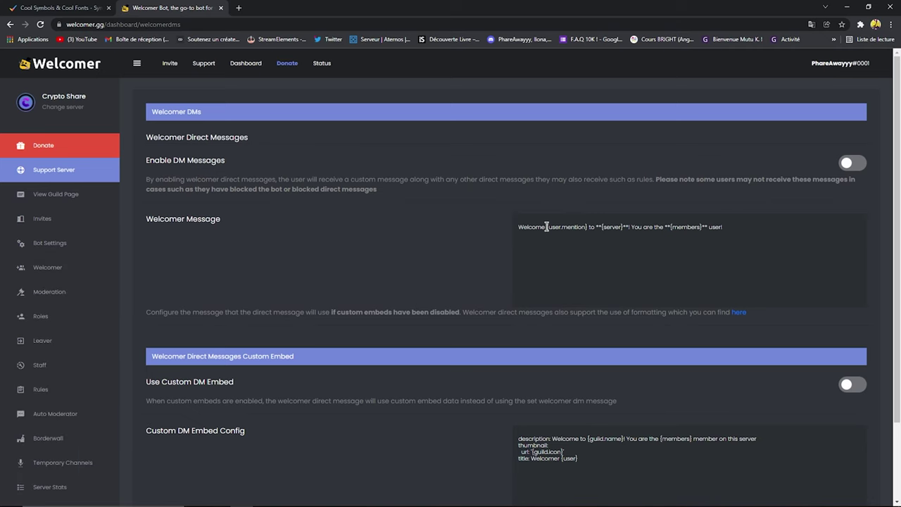
pyautogui.moveTo(539, 226); pyautogui.dragTo(509, 226)
pyautogui.click(721, 227)
pyautogui.moveTo(721, 228)
pyautogui.mouseDown()
pyautogui.moveTo(655, 238)
pyautogui.moveTo(725, 240)
pyautogui.mouseUp()
pyautogui.scroll(-2, 407, 376)
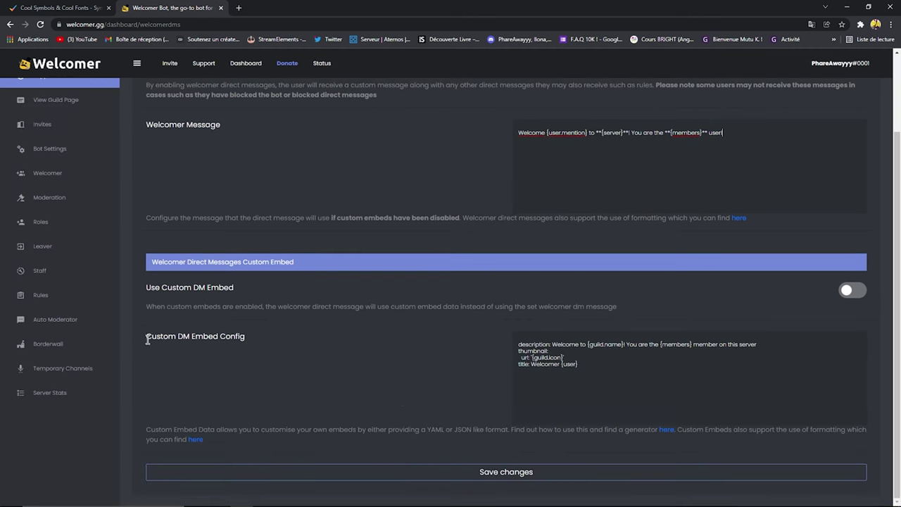
pyautogui.moveTo(148, 339); pyautogui.dragTo(298, 345)
pyautogui.click(303, 348)
pyautogui.moveTo(674, 356); pyautogui.dragTo(501, 340)
pyautogui.click(543, 471)
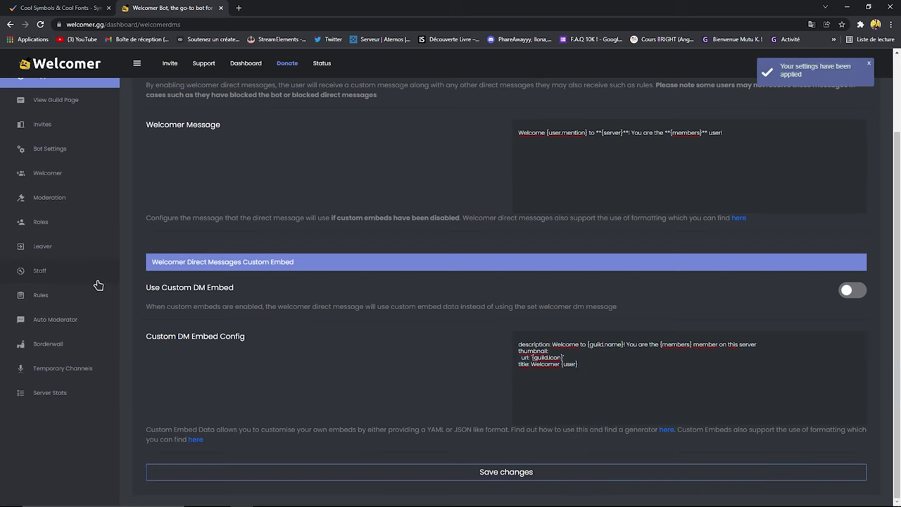
# - Enable the custom DM embed and the DM messages for Welcomer direct messages
pyautogui.click(853, 289)
pyautogui.scroll(2, 793, 199)
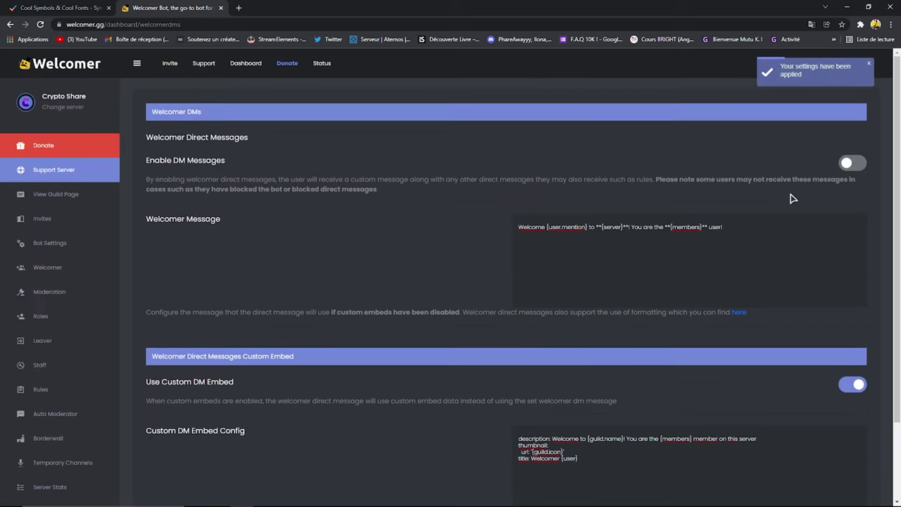
pyautogui.click(848, 166)
pyautogui.scroll(-3, 690, 225)
# - Look through the Leaver, AutoRoles and TimeRoles settings pages of the Welcomer dashboard
pyautogui.click(62, 248)
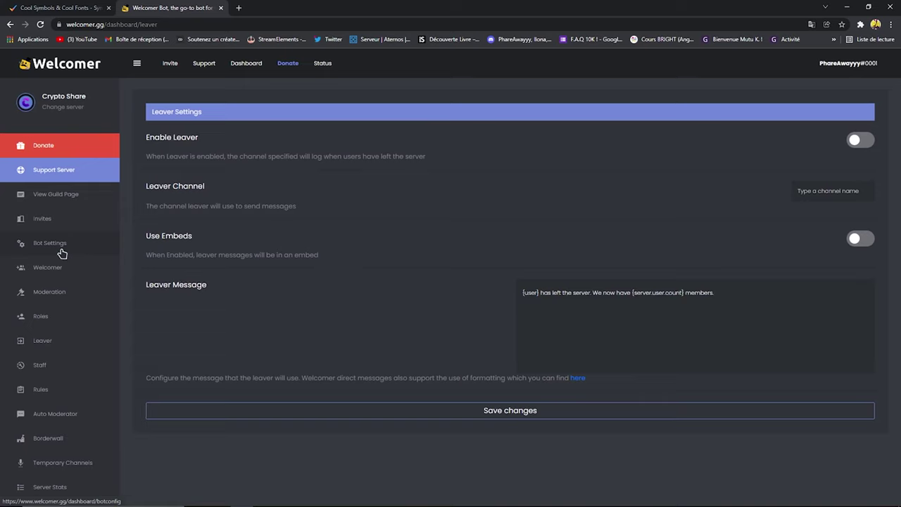
pyautogui.click(42, 316)
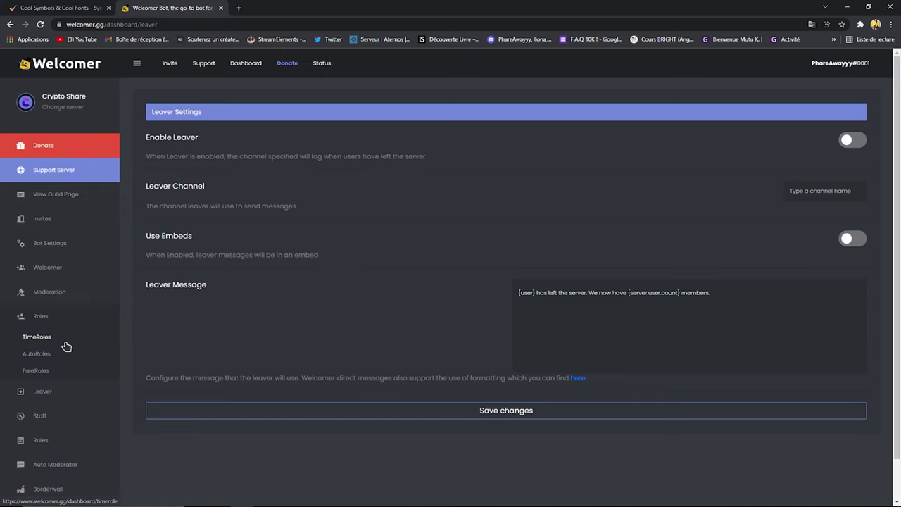
pyautogui.click(46, 359)
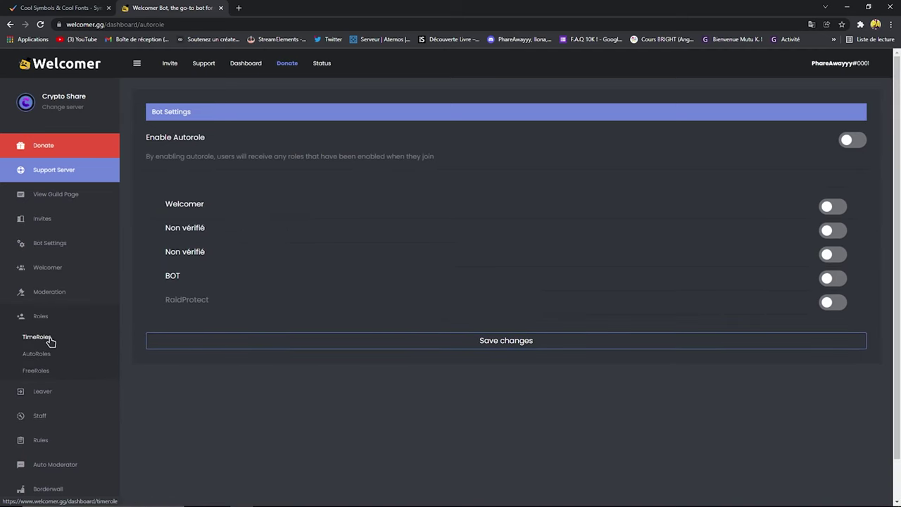
pyautogui.click(51, 338)
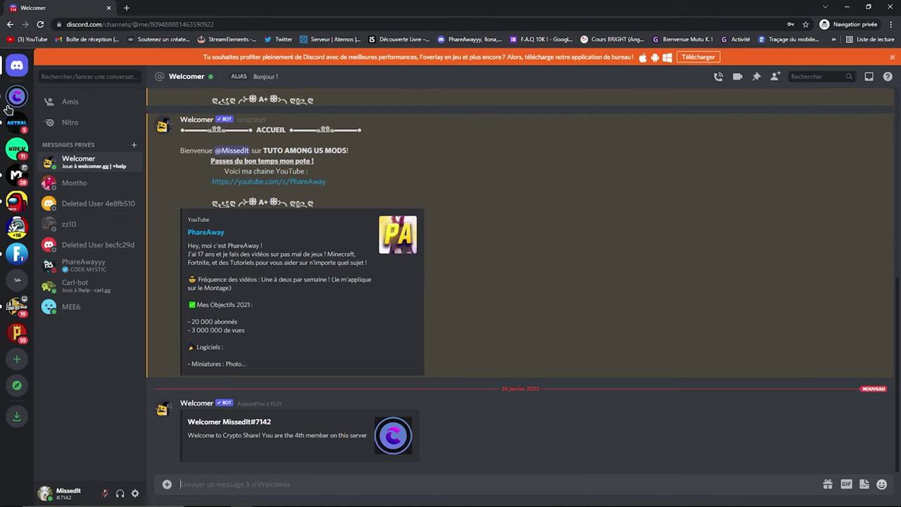
# - Check the welcome direct messages from the Welcomer bot in the second account's Discord window
pyautogui.moveTo(188, 422); pyautogui.dragTo(443, 443)
pyautogui.click(449, 434)
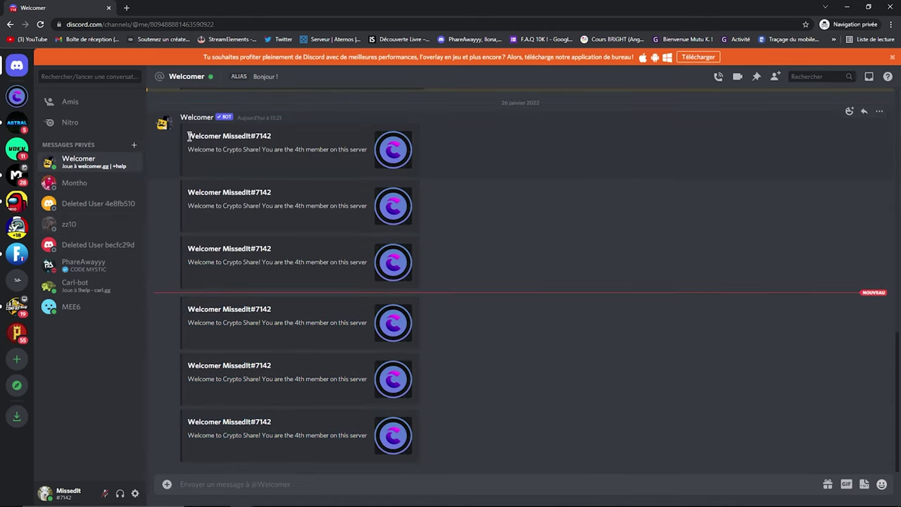
pyautogui.moveTo(189, 136); pyautogui.dragTo(444, 165)
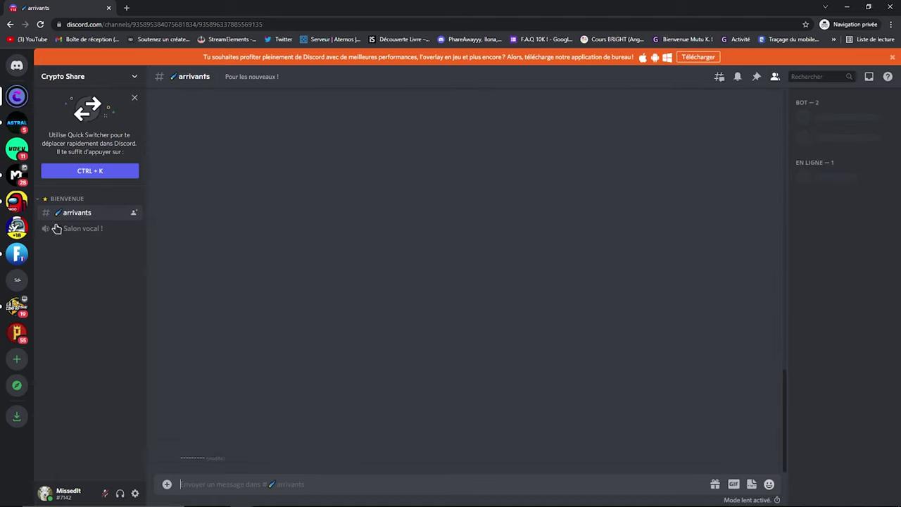
# - Open the Carl-bot Dashboard website from the Google results for "carlbot"
pyautogui.hotkey('alt', 'Tab')
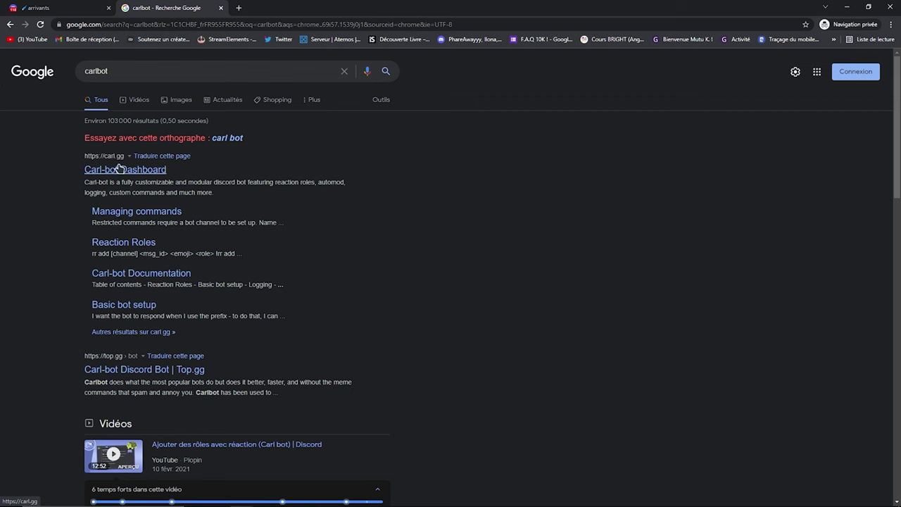
pyautogui.click(119, 169)
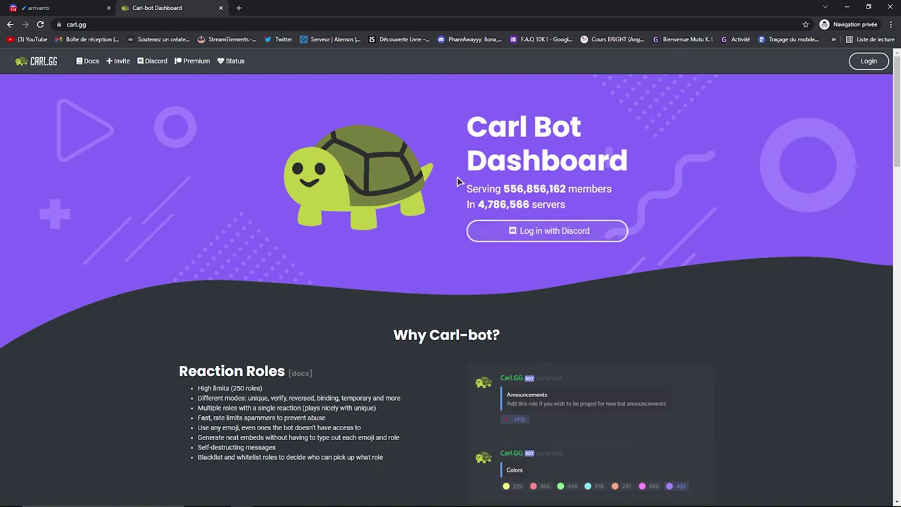